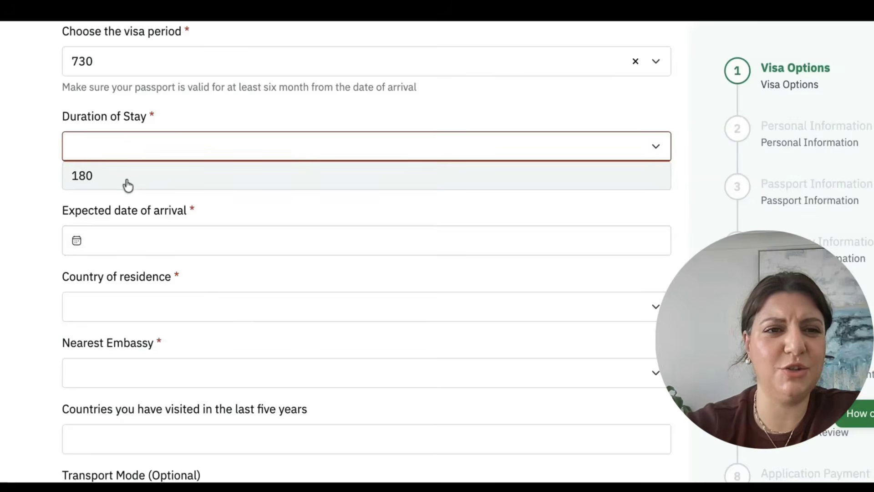
Set the duration of stay to 180 and the expected date of arrival to 8/2/2026.
{"action": "left_click", "coordinate": [125, 178]}
{"action": "left_click", "coordinate": [151, 215]}
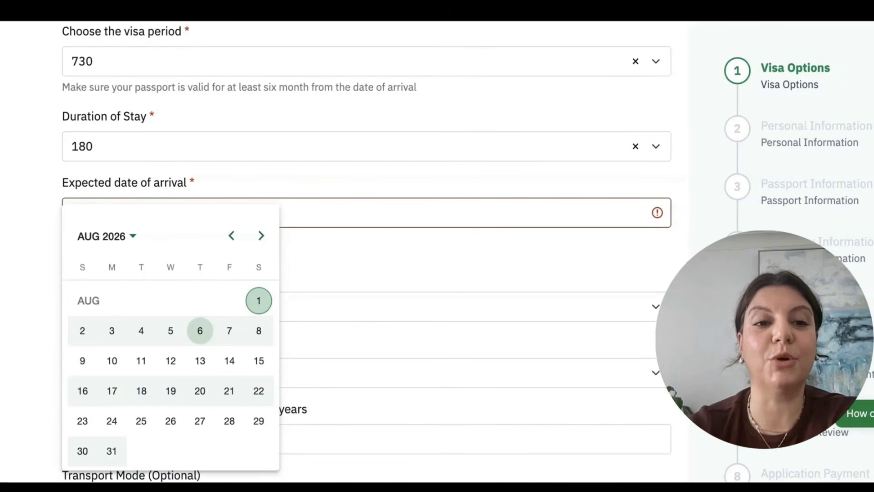
{"action": "left_click", "coordinate": [83, 331]}
Choose United Kingdom as the country of residence and London as the nearest embassy, completing the visa options.
{"action": "left_click", "coordinate": [105, 274]}
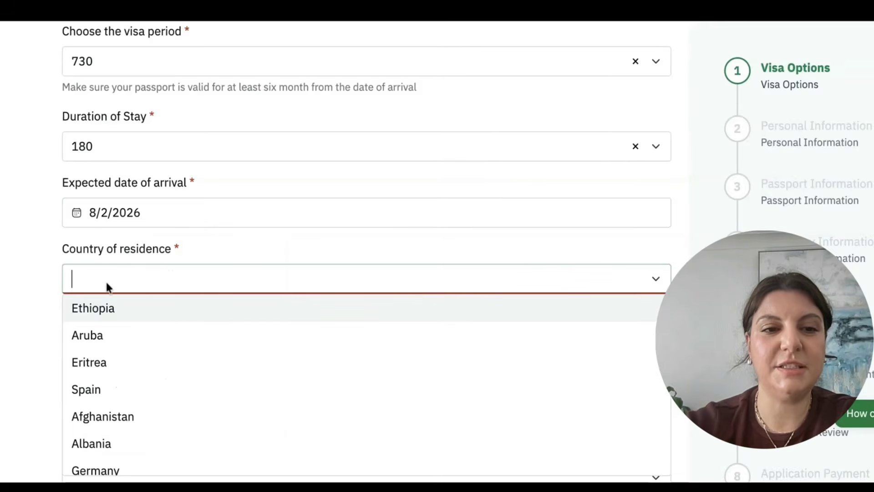
{"action": "type", "text": "uni"}
{"action": "left_click", "coordinate": [140, 334]}
{"action": "left_click", "coordinate": [106, 342]}
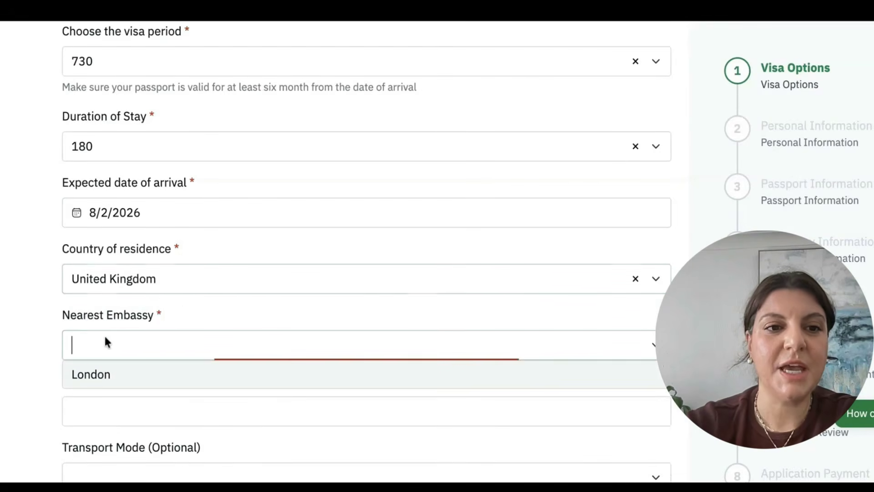
{"action": "left_click", "coordinate": [93, 383]}
{"action": "scroll", "coordinate": [94, 405], "scroll_direction": "down", "scroll_amount": 4}
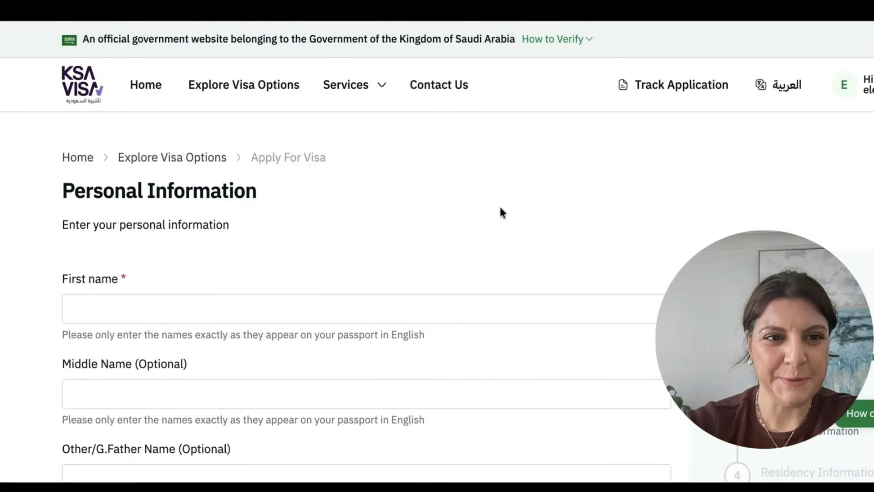
Fill in the applicant's personal details on the form, beginning with the first name.
{"action": "left_click", "coordinate": [298, 96]}
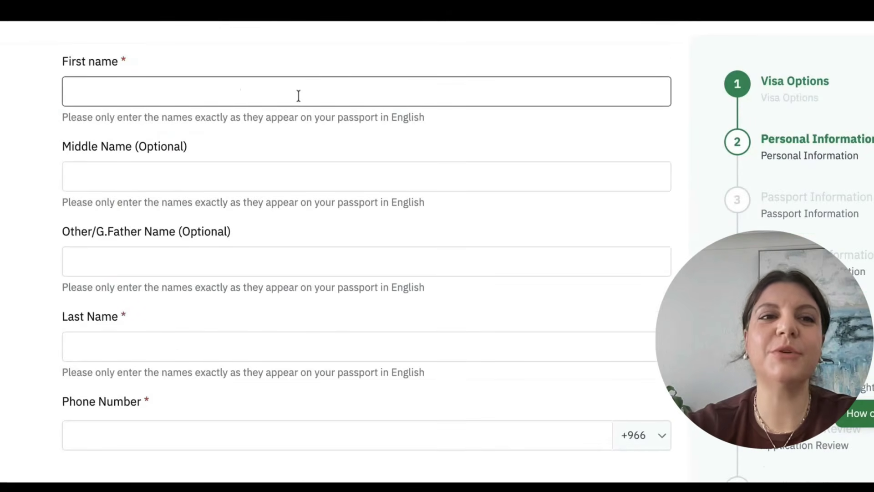
{"action": "left_click", "coordinate": [298, 96]}
{"action": "left_click", "coordinate": [267, 118]}
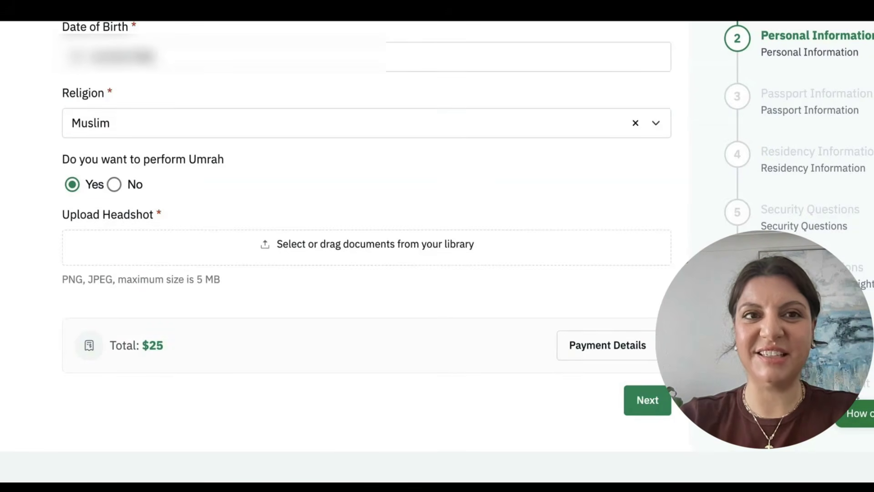
Upload a headshot photo, crop it around the applicant's head and confirm the crop.
{"action": "left_click", "coordinate": [324, 242]}
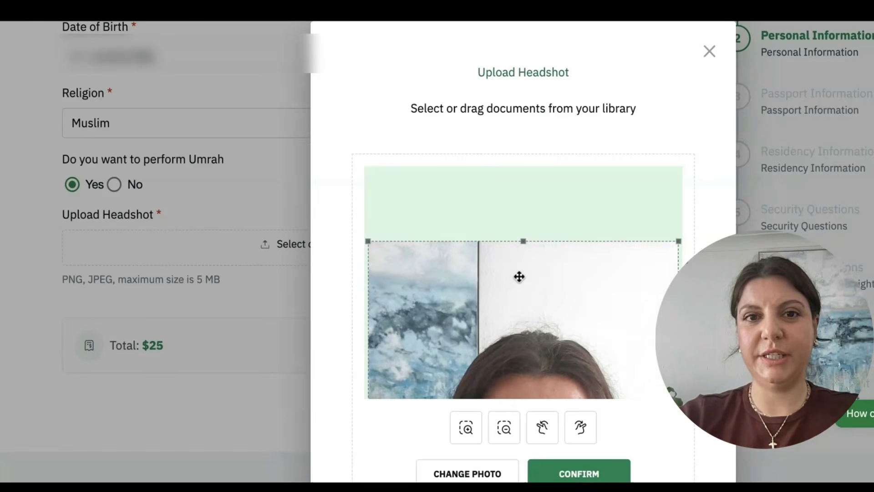
{"action": "left_click_drag", "start_coordinate": [519, 277], "coordinate": [517, 150]}
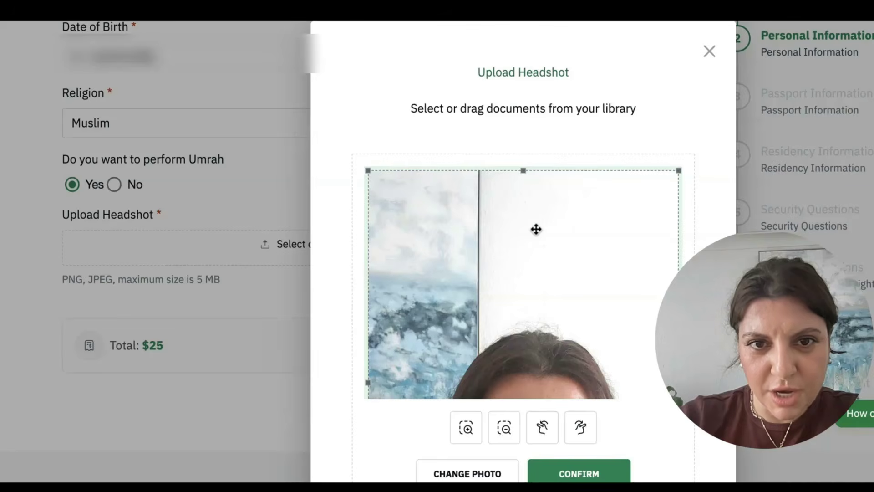
{"action": "left_click_drag", "start_coordinate": [524, 172], "coordinate": [555, 298]}
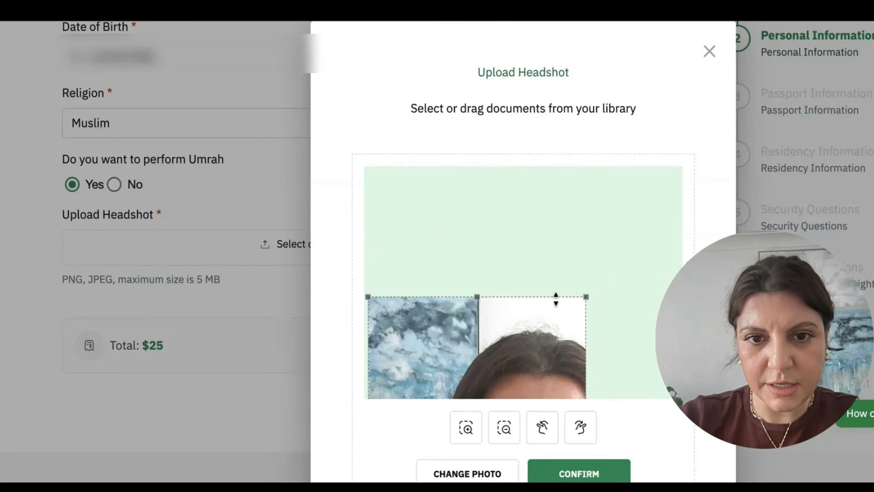
{"action": "left_click_drag", "start_coordinate": [512, 347], "coordinate": [565, 351]}
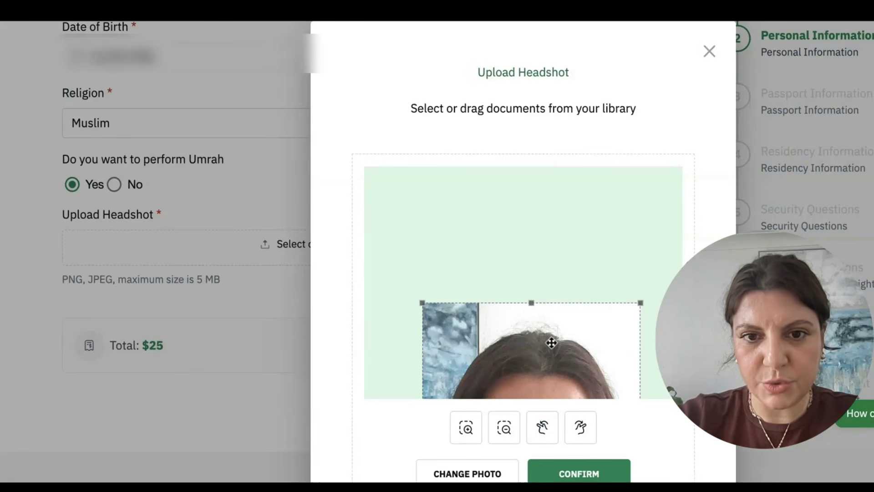
{"action": "mouse_move", "coordinate": [551, 342]}
{"action": "left_mouse_down"}
{"action": "mouse_move", "coordinate": [452, 348]}
{"action": "mouse_move", "coordinate": [499, 353]}
{"action": "mouse_move", "coordinate": [544, 333]}
{"action": "left_mouse_up"}
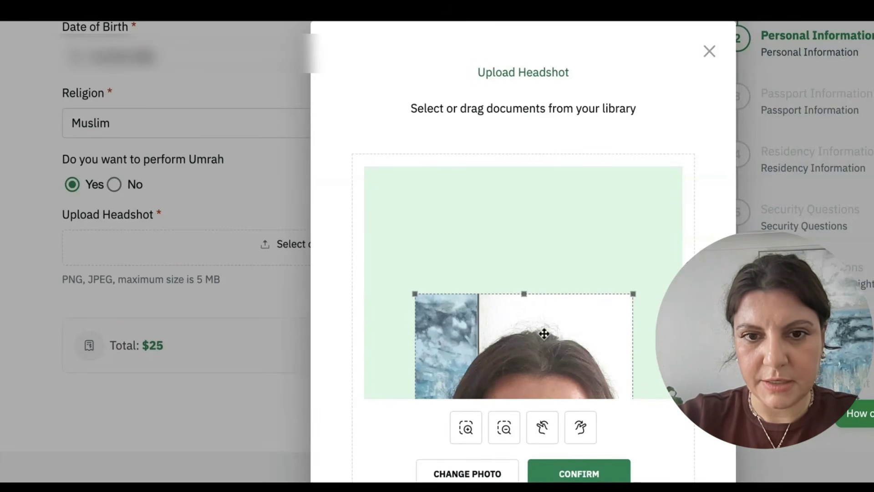
{"action": "left_click", "coordinate": [590, 468]}
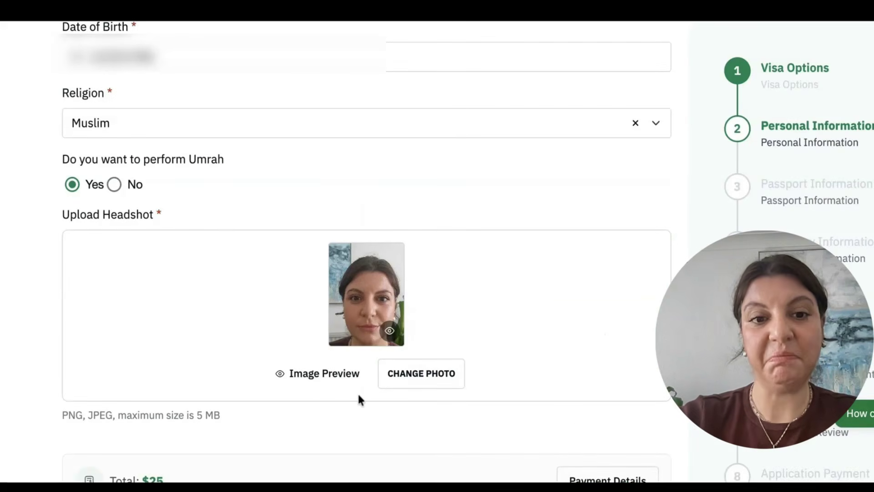
{"action": "scroll", "coordinate": [358, 396], "scroll_direction": "down", "scroll_amount": 1}
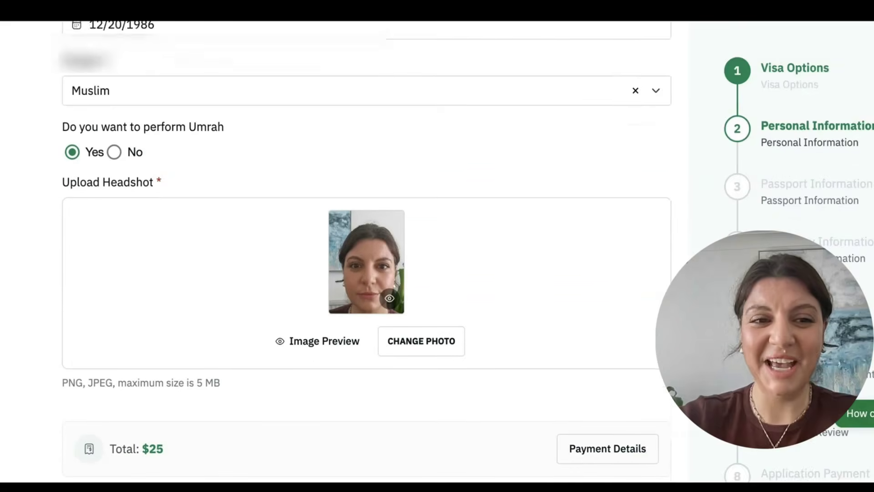
{"action": "scroll", "coordinate": [404, 403], "scroll_direction": "down", "scroll_amount": 1}
{"action": "scroll", "coordinate": [404, 403], "scroll_direction": "down", "scroll_amount": 2}
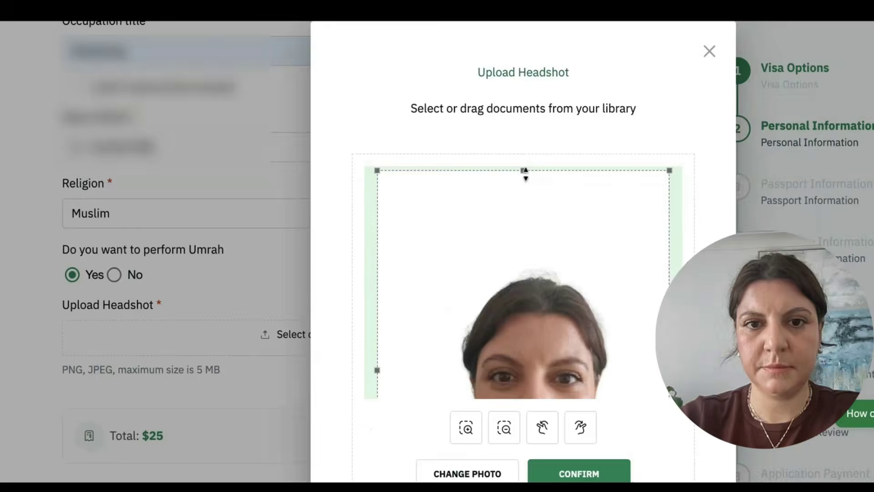
Crop the replacement headshot with the plain white background more tightly, confirm it and continue to the passport information.
{"action": "left_click_drag", "start_coordinate": [523, 170], "coordinate": [569, 251]}
{"action": "left_click", "coordinate": [581, 475]}
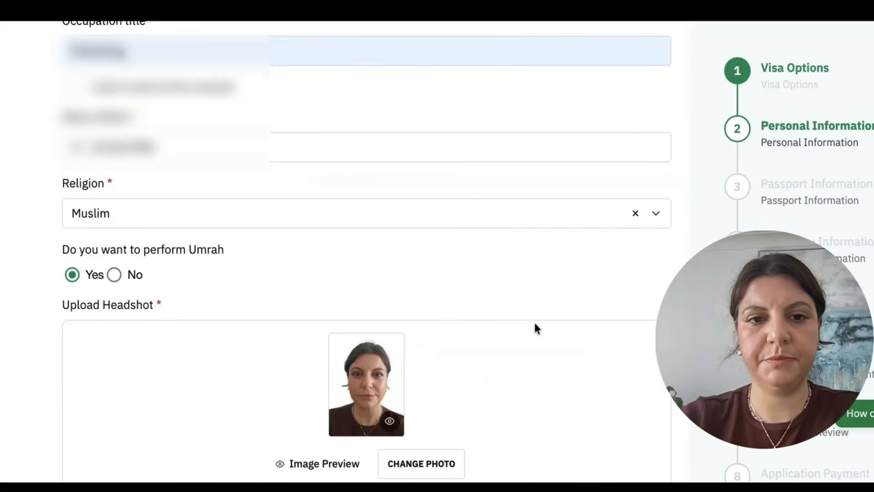
{"action": "scroll", "coordinate": [533, 320], "scroll_direction": "down", "scroll_amount": 3}
{"action": "scroll", "coordinate": [536, 328], "scroll_direction": "down", "scroll_amount": 5}
{"action": "left_click", "coordinate": [630, 287]}
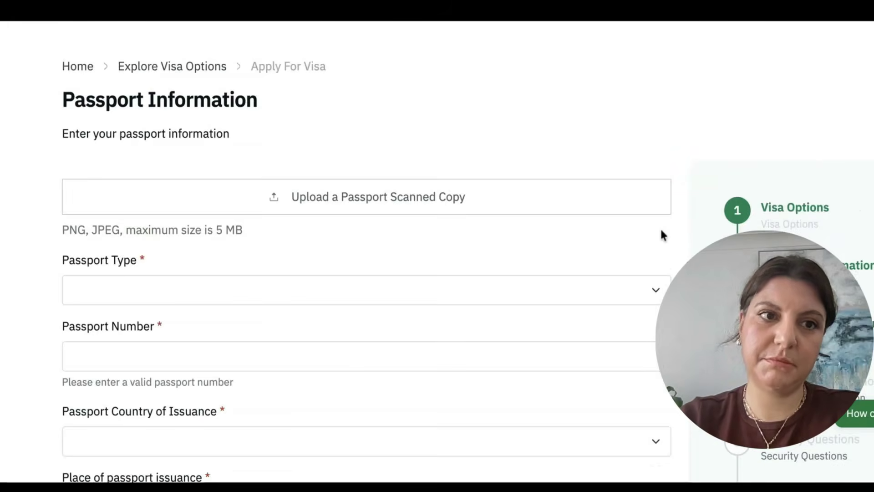
Look through the fields required on the passport information form.
{"action": "scroll", "coordinate": [364, 255], "scroll_direction": "down", "scroll_amount": 1}
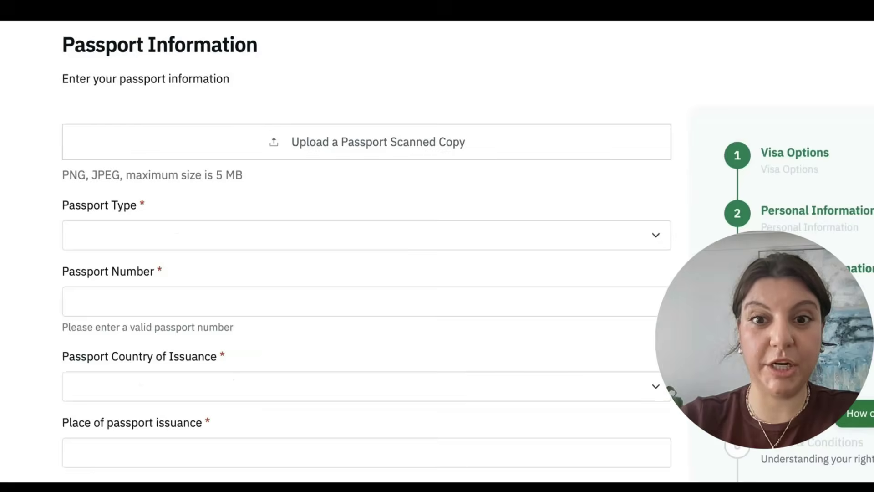
{"action": "scroll", "coordinate": [364, 255], "scroll_direction": "down", "scroll_amount": 10}
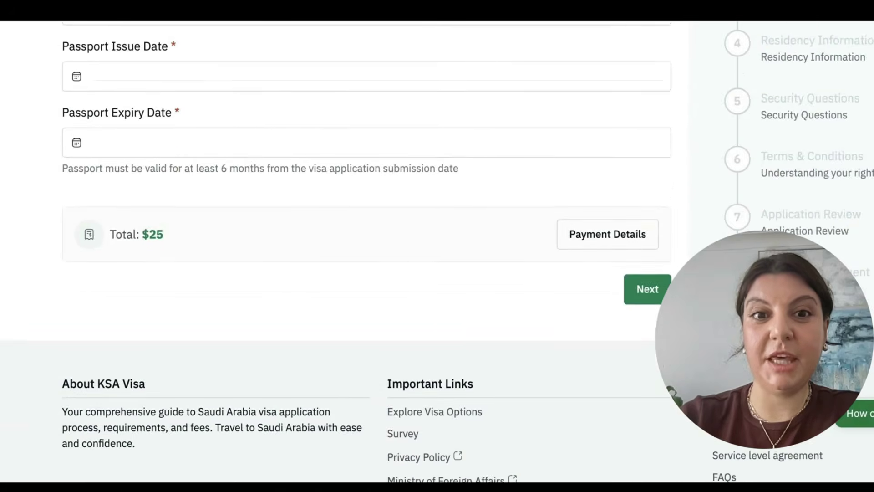
{"action": "scroll", "coordinate": [364, 255], "scroll_direction": "up", "scroll_amount": 12}
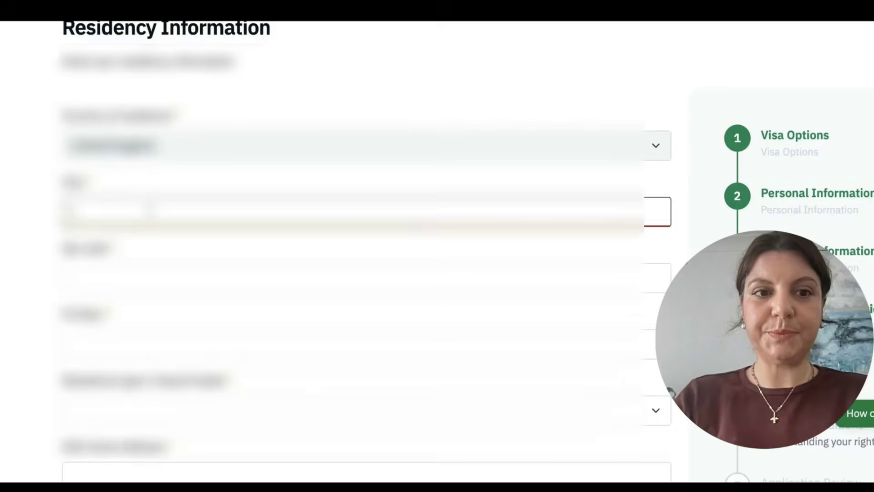
Choose the first residence type option to complete the residency information.
{"action": "scroll", "coordinate": [178, 255], "scroll_direction": "down", "scroll_amount": 5}
{"action": "left_click", "coordinate": [164, 150]}
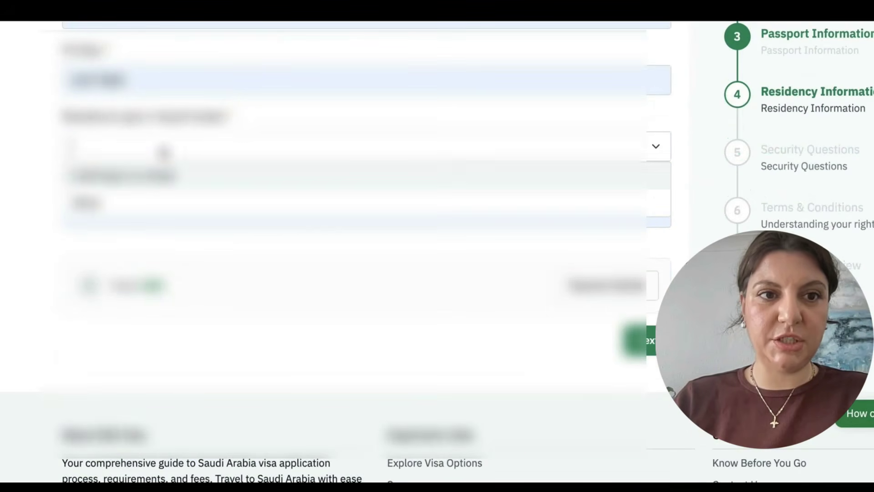
{"action": "left_click", "coordinate": [146, 177]}
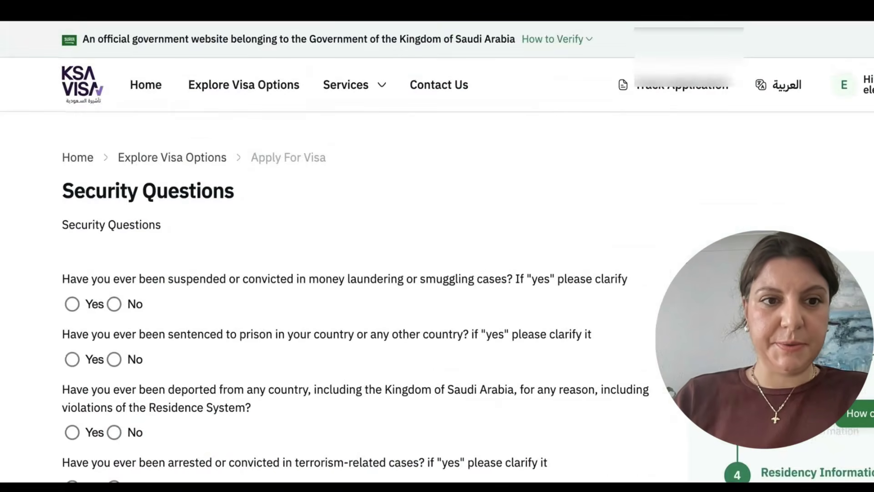
Answer No to the security questions on money laundering, prison sentences, deportation, terrorism-related cases and Interpol arrest.
{"action": "scroll", "coordinate": [500, 207], "scroll_direction": "down", "scroll_amount": 4}
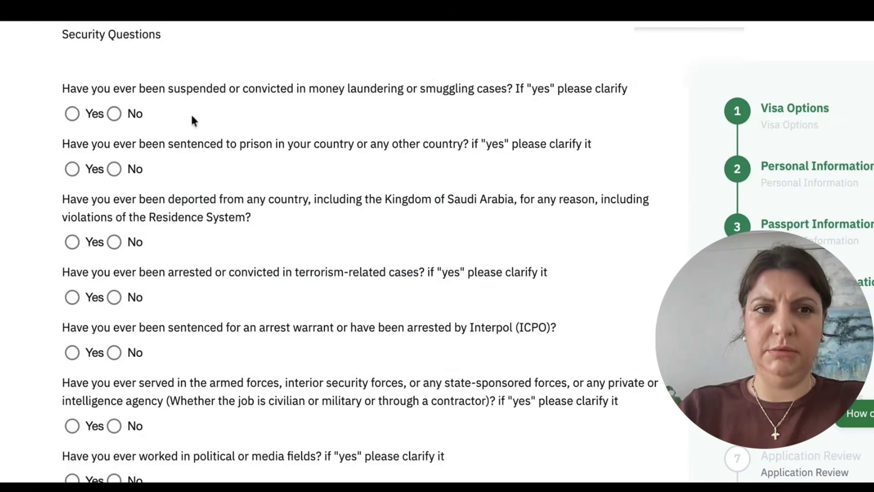
{"action": "left_click", "coordinate": [119, 115]}
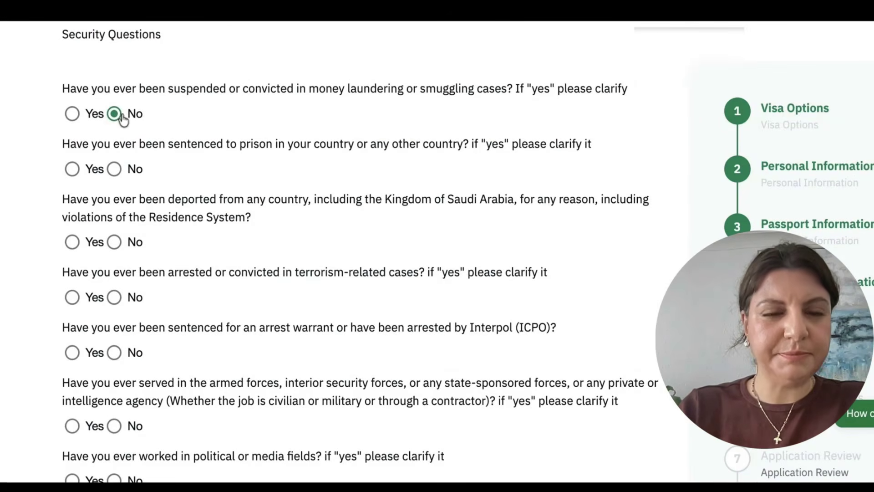
{"action": "left_click", "coordinate": [114, 170]}
{"action": "left_click", "coordinate": [114, 242]}
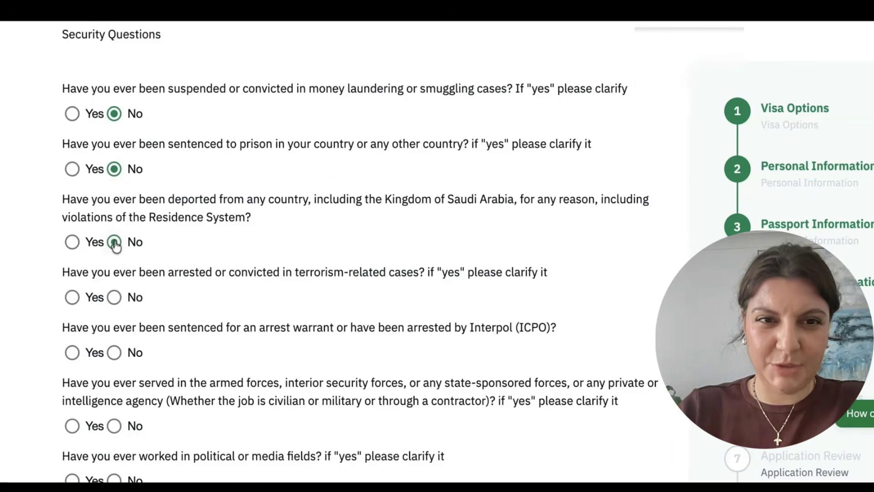
{"action": "left_click", "coordinate": [113, 297]}
{"action": "scroll", "coordinate": [114, 301], "scroll_direction": "down", "scroll_amount": 3}
{"action": "left_click", "coordinate": [115, 206]}
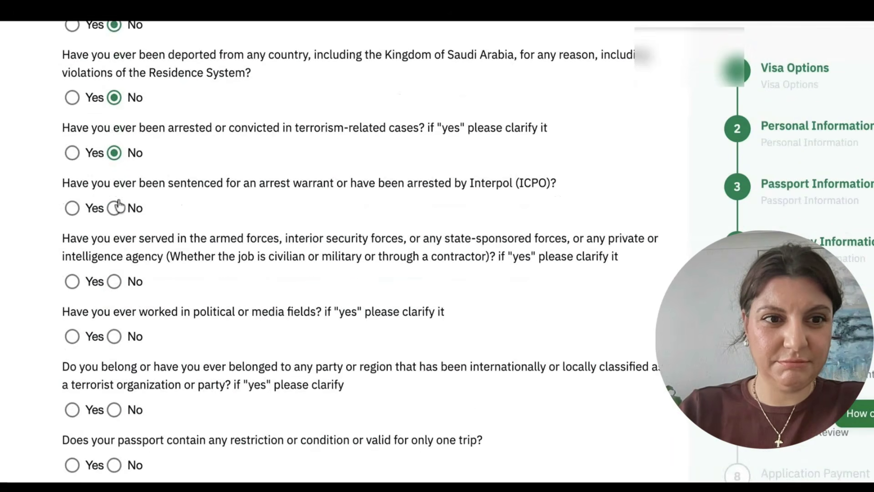
Answer No to the armed forces, political or media work, terrorist organization and passport restriction questions, and continue to the terms.
{"action": "scroll", "coordinate": [117, 212], "scroll_direction": "down", "scroll_amount": 1}
{"action": "scroll", "coordinate": [117, 214], "scroll_direction": "down", "scroll_amount": 2}
{"action": "left_click", "coordinate": [113, 128]}
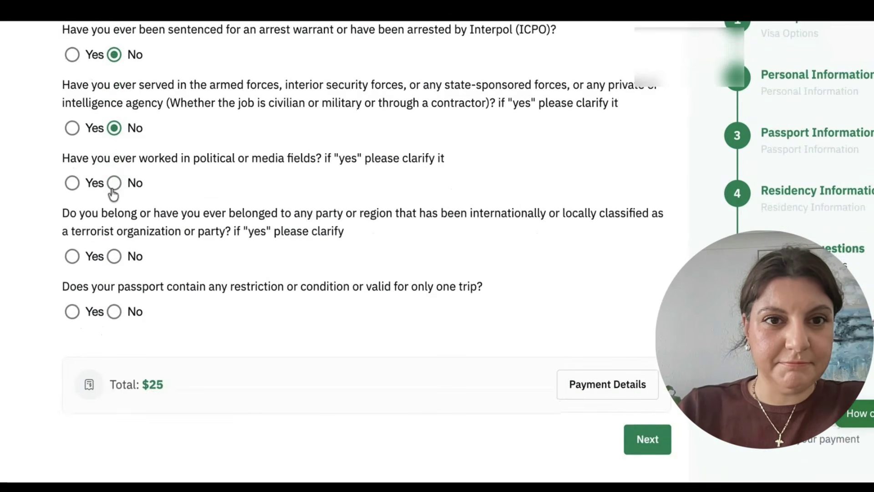
{"action": "left_click", "coordinate": [114, 183]}
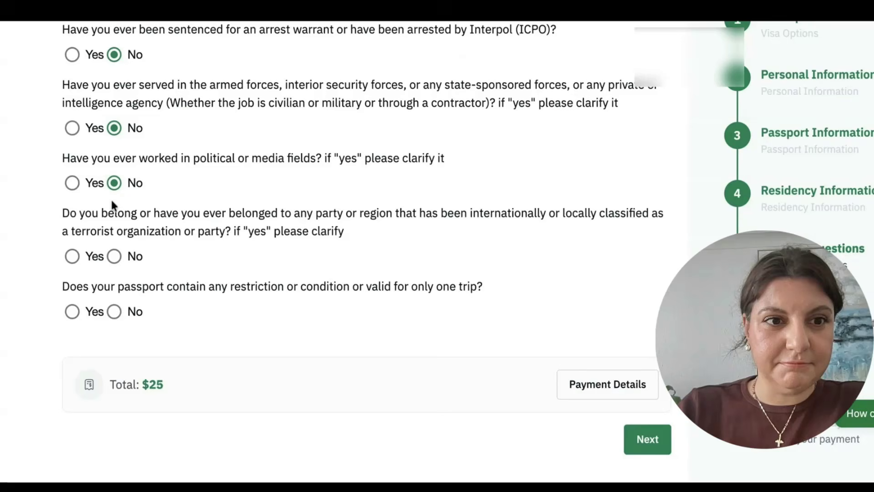
{"action": "left_click", "coordinate": [114, 256]}
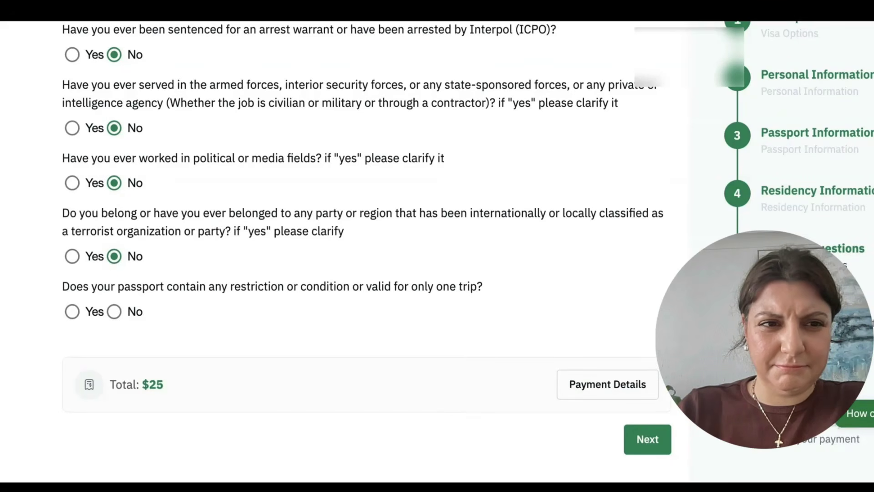
{"action": "left_click", "coordinate": [114, 311]}
{"action": "left_click", "coordinate": [645, 438]}
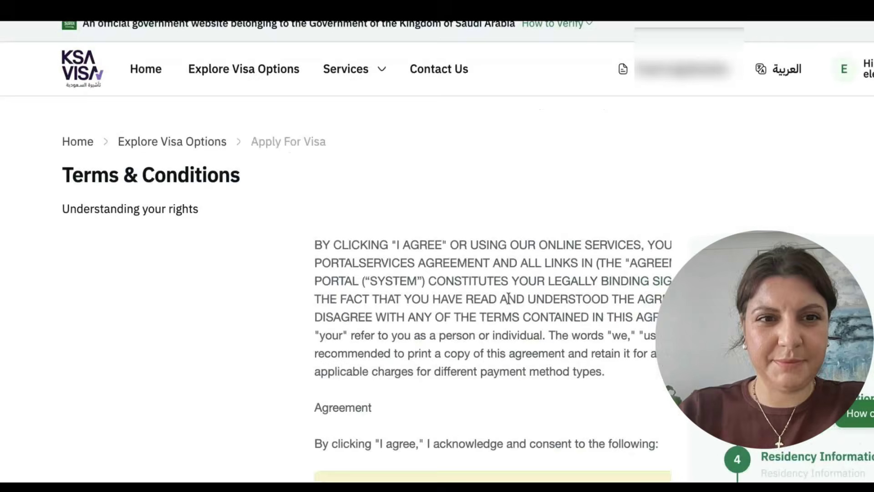
Agree to the instructions and the Privacy Policy at the end of the terms, and continue to the application review.
{"action": "scroll", "coordinate": [508, 298], "scroll_direction": "down", "scroll_amount": 15}
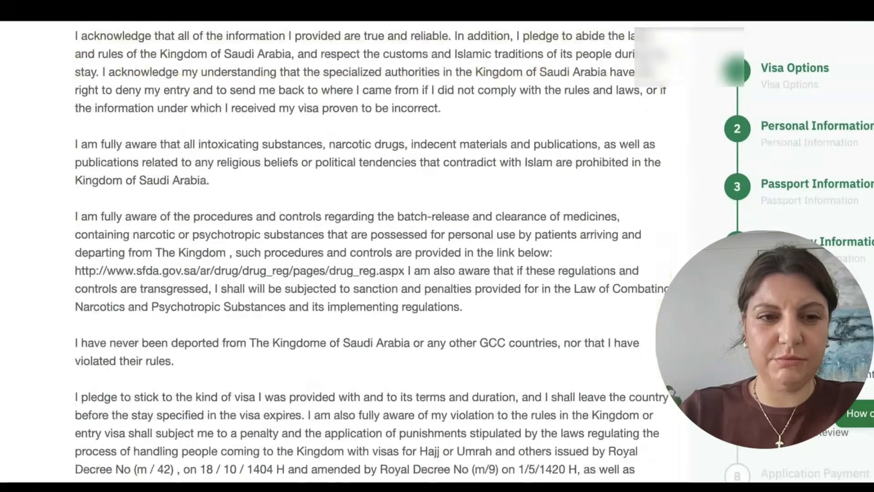
{"action": "scroll", "coordinate": [371, 251], "scroll_direction": "down", "scroll_amount": 12}
{"action": "scroll", "coordinate": [346, 246], "scroll_direction": "down", "scroll_amount": 20}
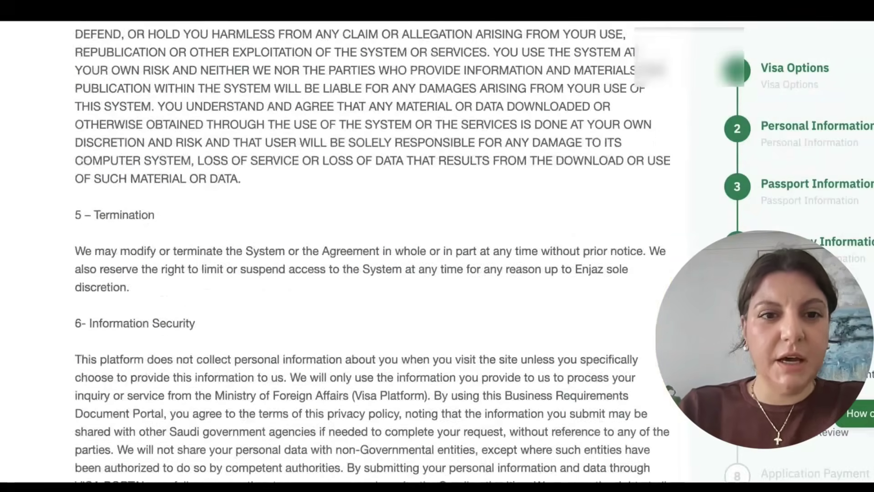
{"action": "scroll", "coordinate": [346, 246], "scroll_direction": "up", "scroll_amount": 6}
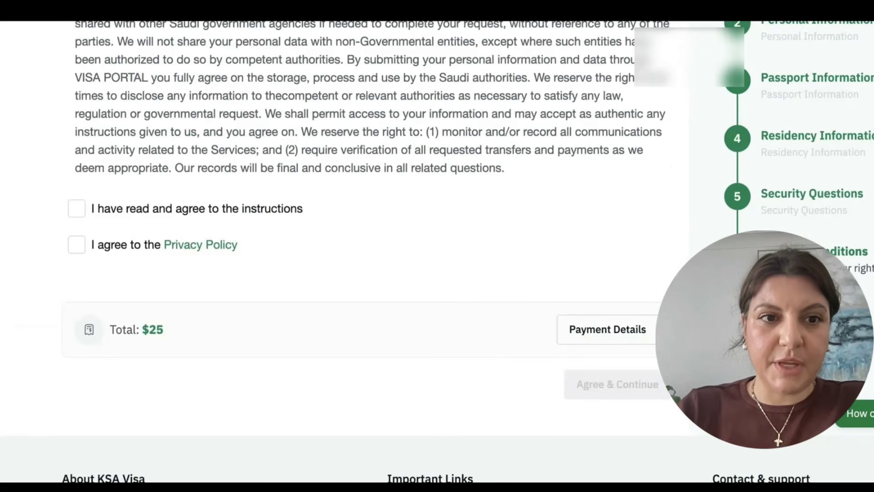
{"action": "left_click", "coordinate": [77, 244]}
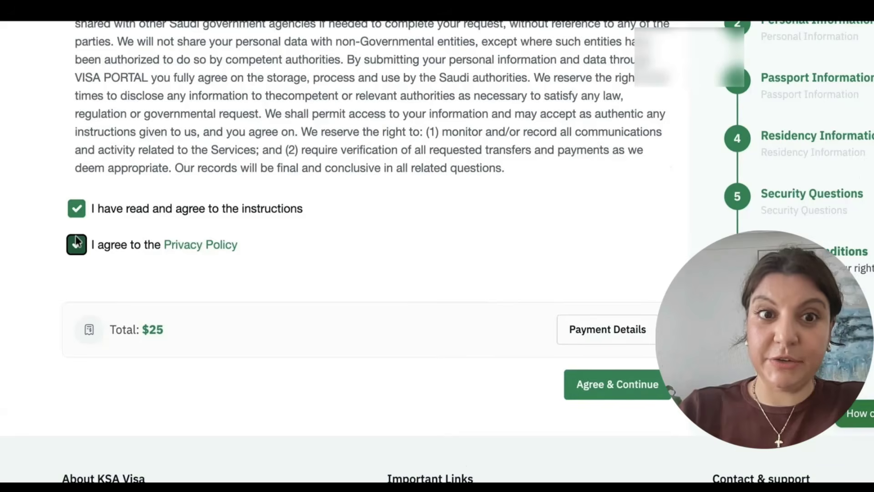
{"action": "left_click", "coordinate": [606, 384]}
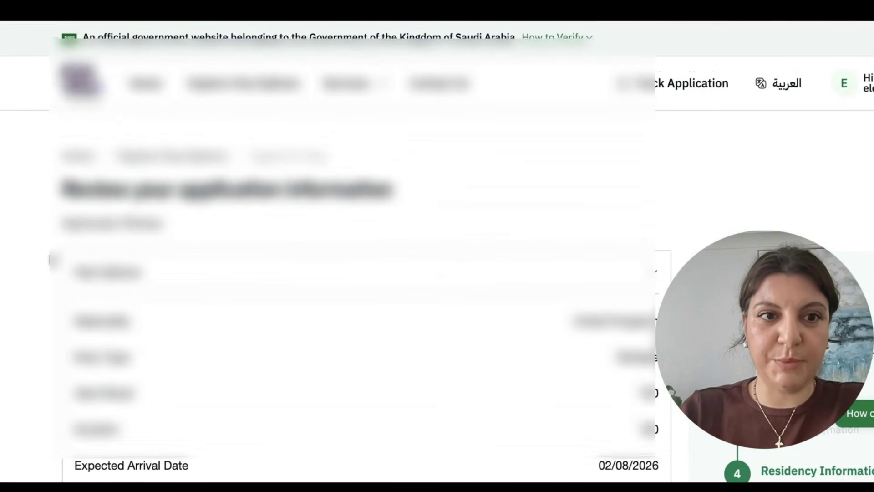
Review the application summary through to its end and proceed to the bank payment.
{"action": "scroll", "coordinate": [53, 257], "scroll_direction": "down", "scroll_amount": 5}
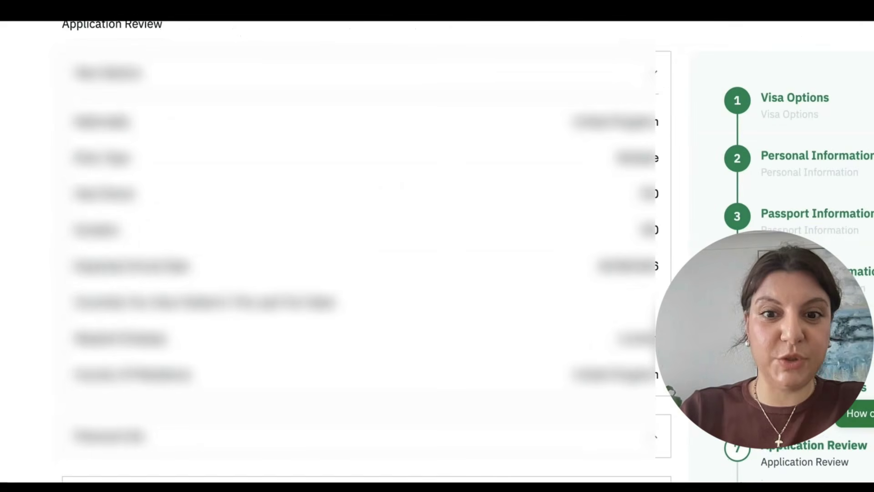
{"action": "scroll", "coordinate": [360, 250], "scroll_direction": "down", "scroll_amount": 7}
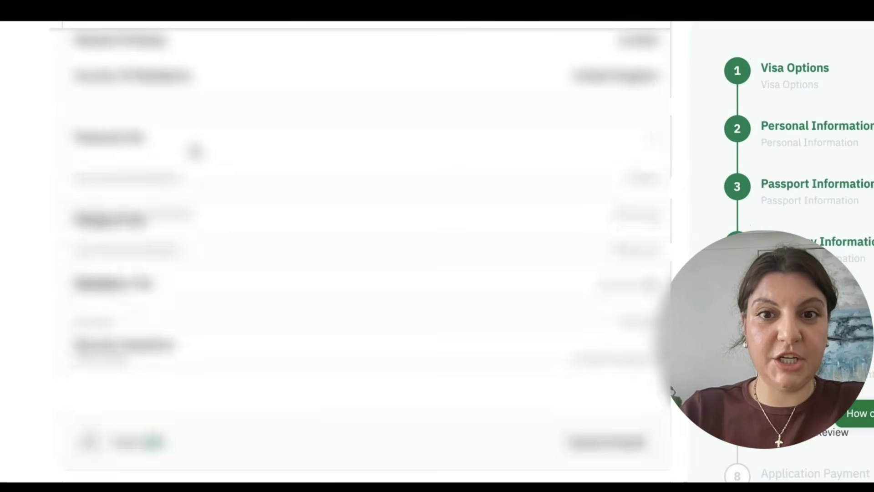
{"action": "scroll", "coordinate": [194, 152], "scroll_direction": "down", "scroll_amount": 4}
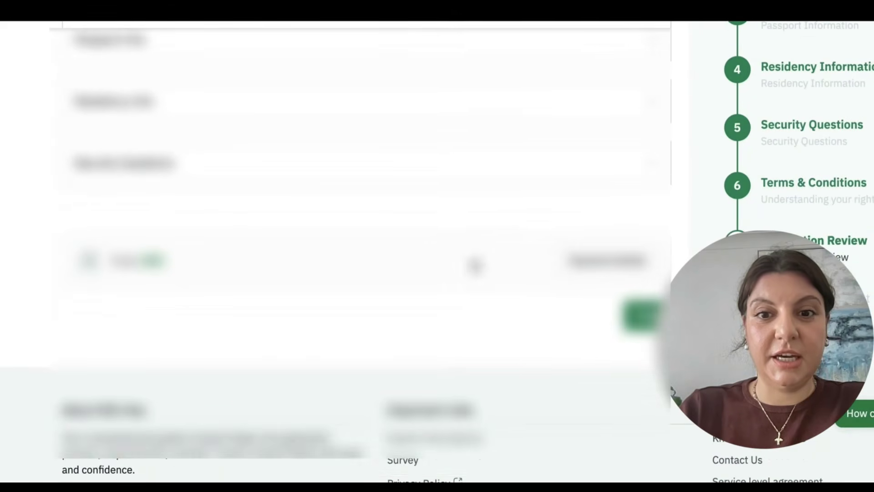
{"action": "left_click", "coordinate": [646, 318]}
{"action": "left_click", "coordinate": [523, 285]}
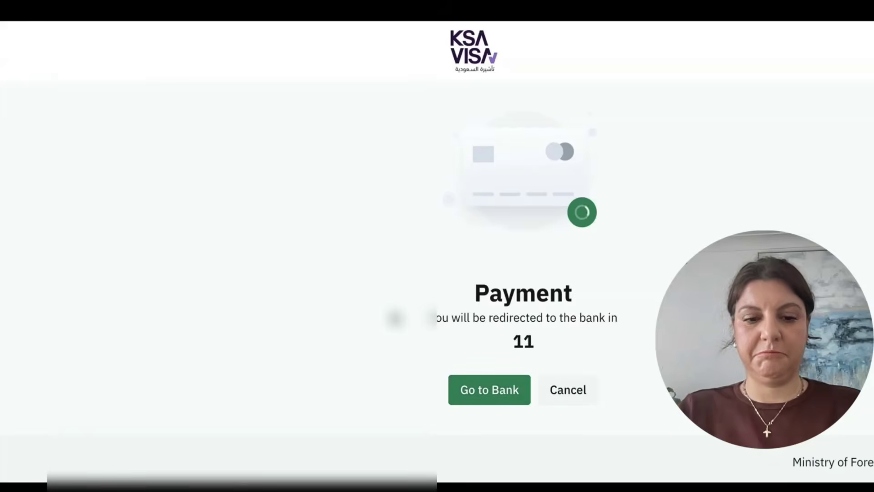